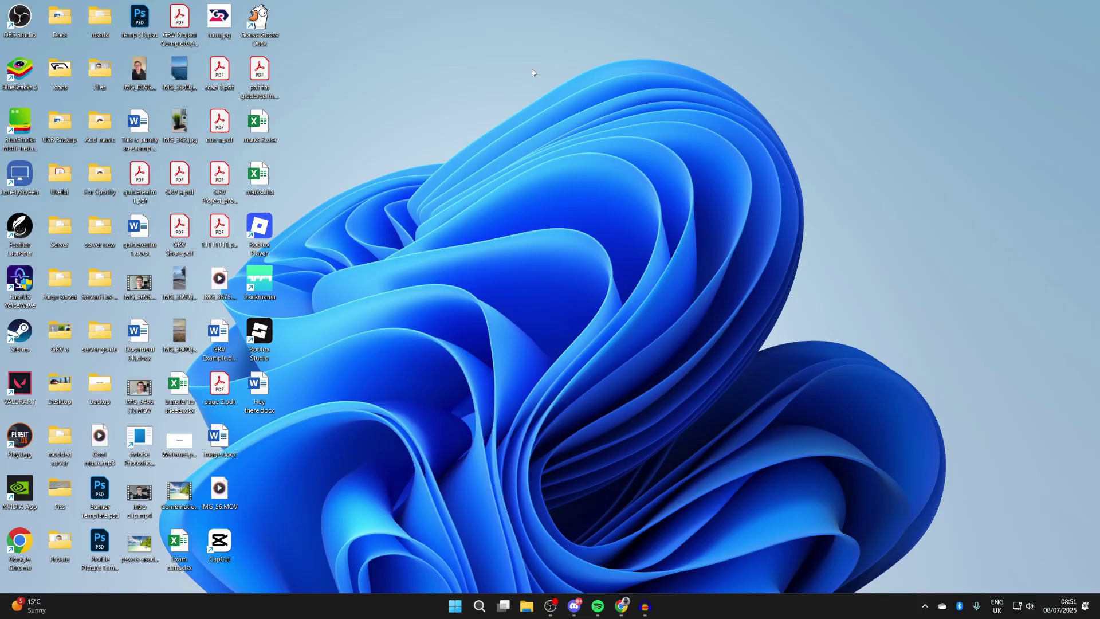
# - Search Windows for 'dev' and launch Device Manager from the results
pyautogui.click(479, 606)
pyautogui.write('dev')
pyautogui.click(423, 301)
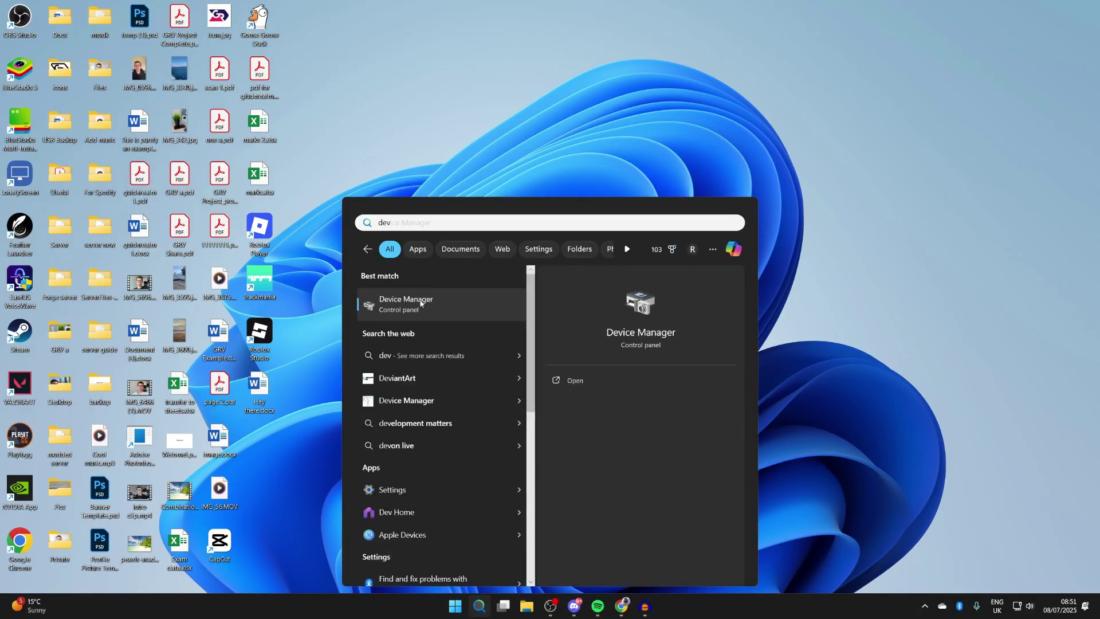
pyautogui.moveTo(359, 34); pyautogui.dragTo(631, 126)
pyautogui.scroll(-2, 344, 387)
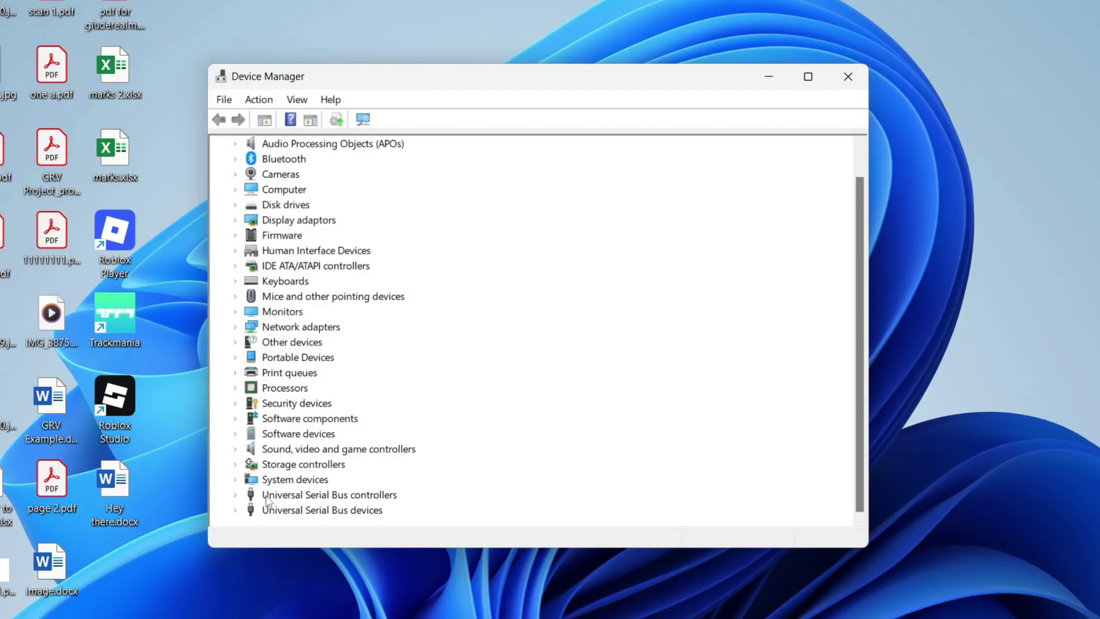
# - Expand Universal Serial Bus controllers and select the first USB Root Hub (USB 3.0)
pyautogui.click(236, 495)
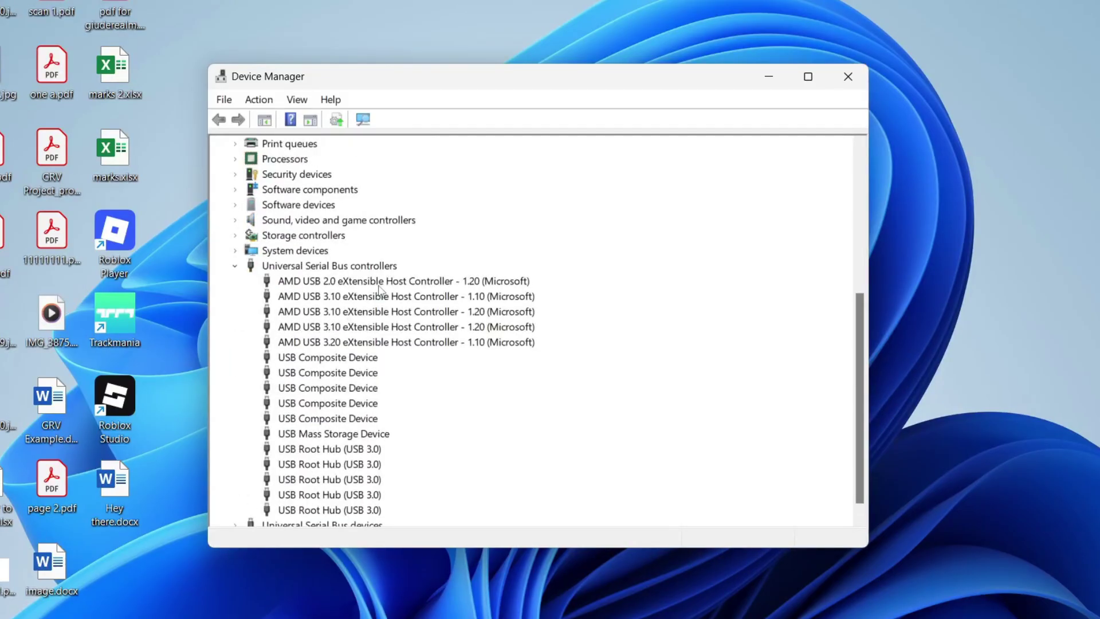
pyautogui.click(335, 452)
# - Untick 'Allow the computer to turn off this device to save power' for the first USB Root Hub
pyautogui.rightClick(319, 452)
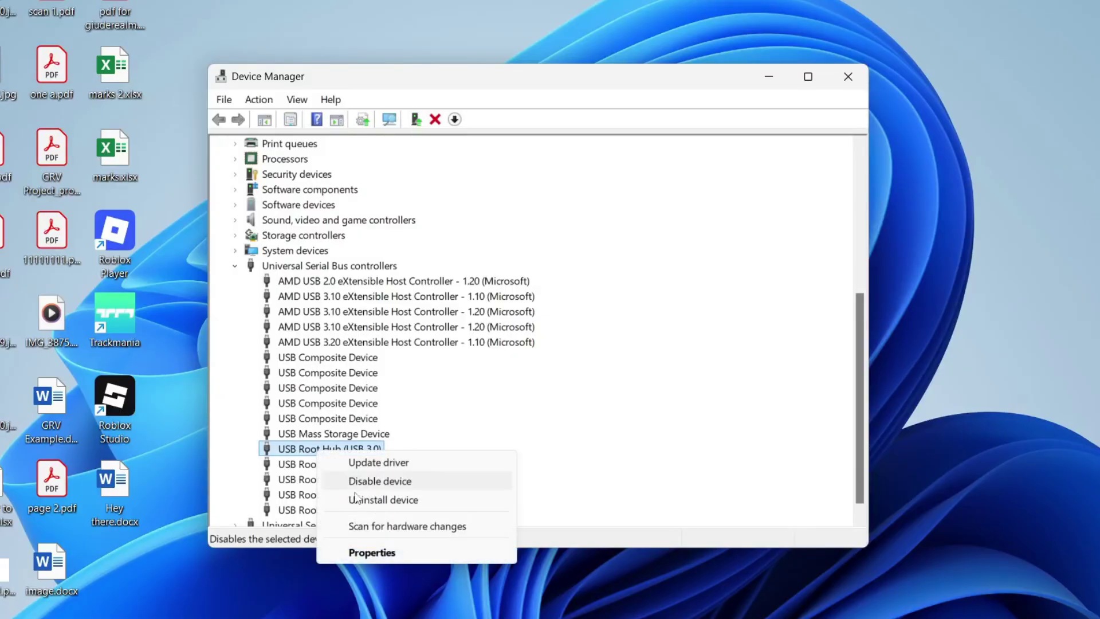
pyautogui.click(372, 552)
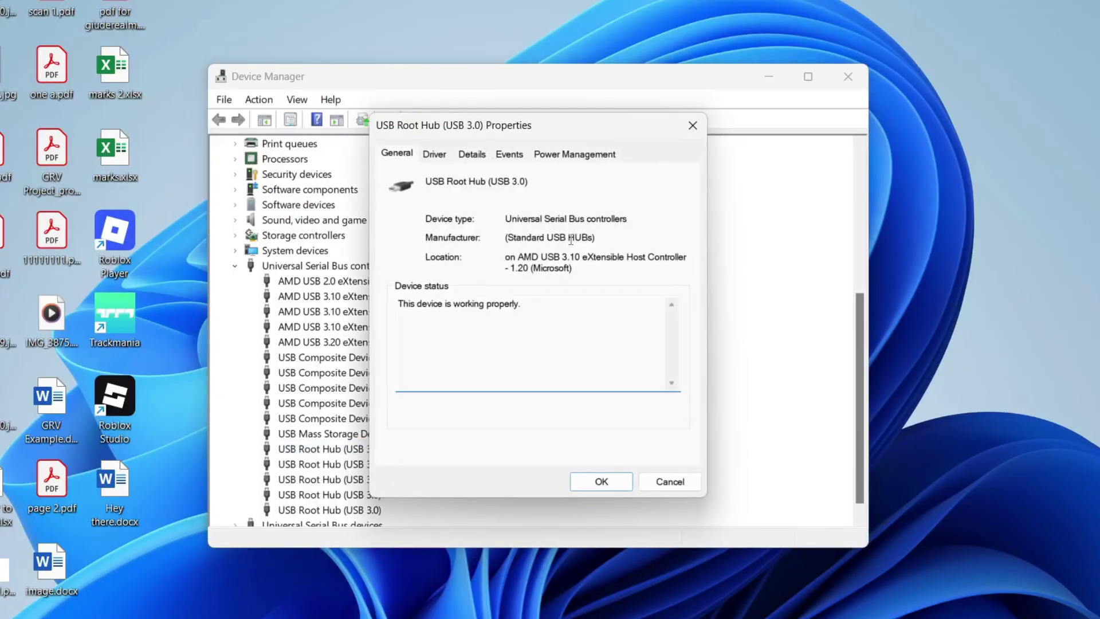
pyautogui.click(570, 157)
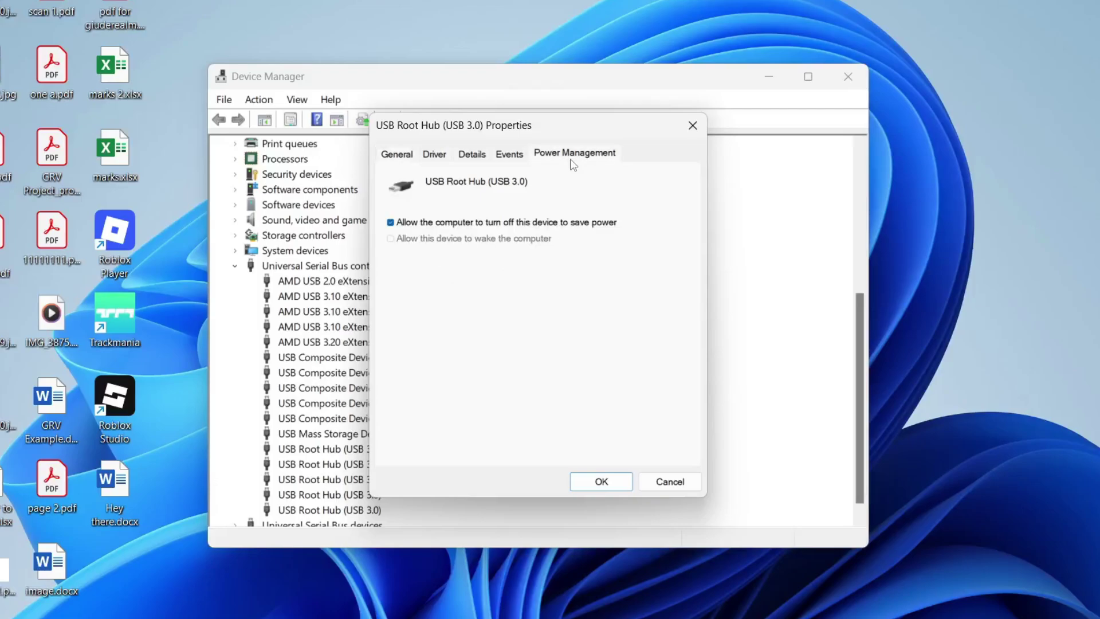
pyautogui.click(455, 227)
# - Confirm the hub change, then review the AMD USB 3.10 controller's power management settings
pyautogui.click(596, 482)
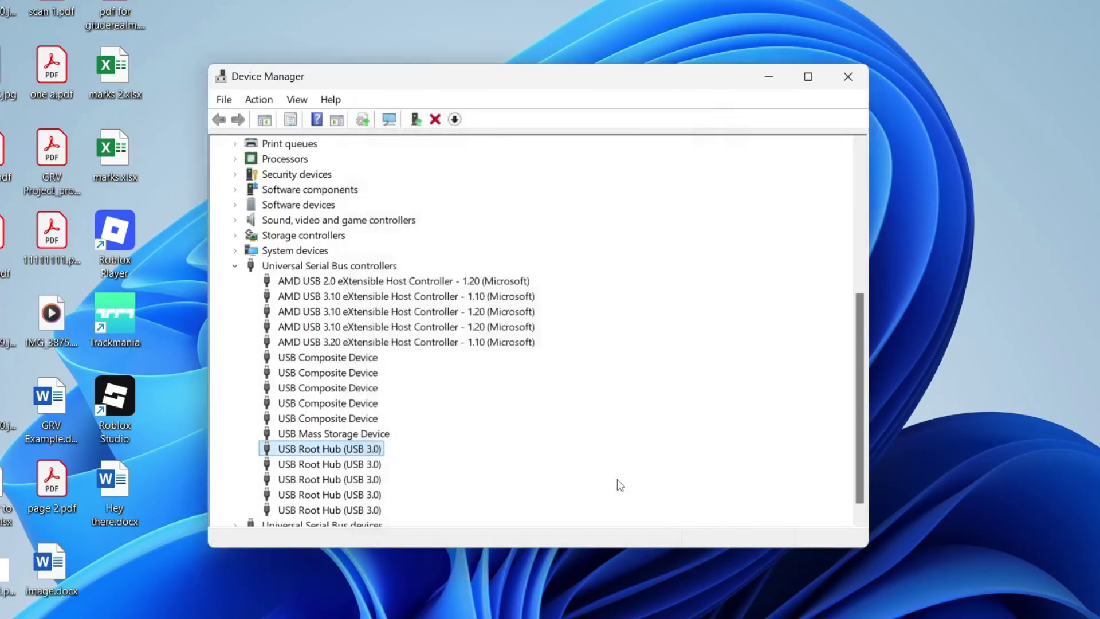
pyautogui.click(367, 464)
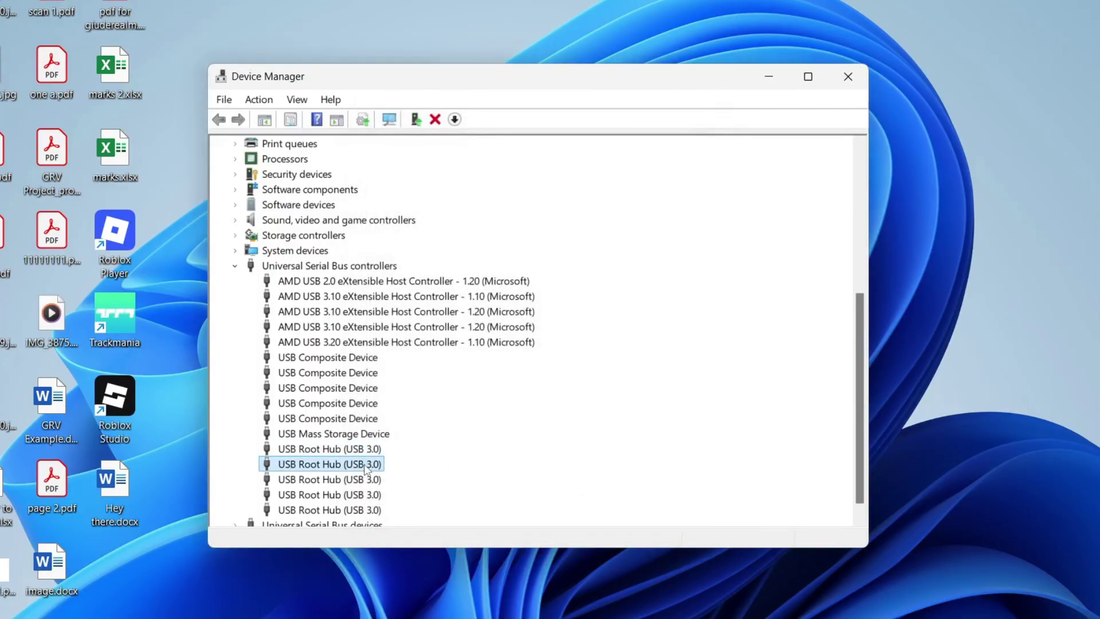
pyautogui.click(398, 297)
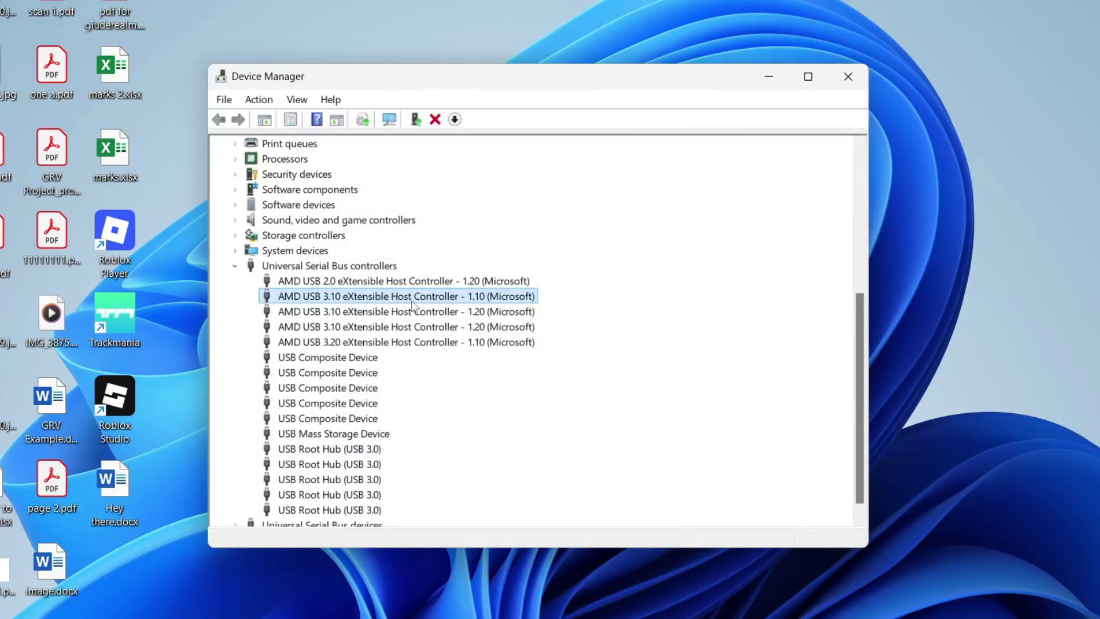
pyautogui.rightClick(308, 298)
pyautogui.click(365, 397)
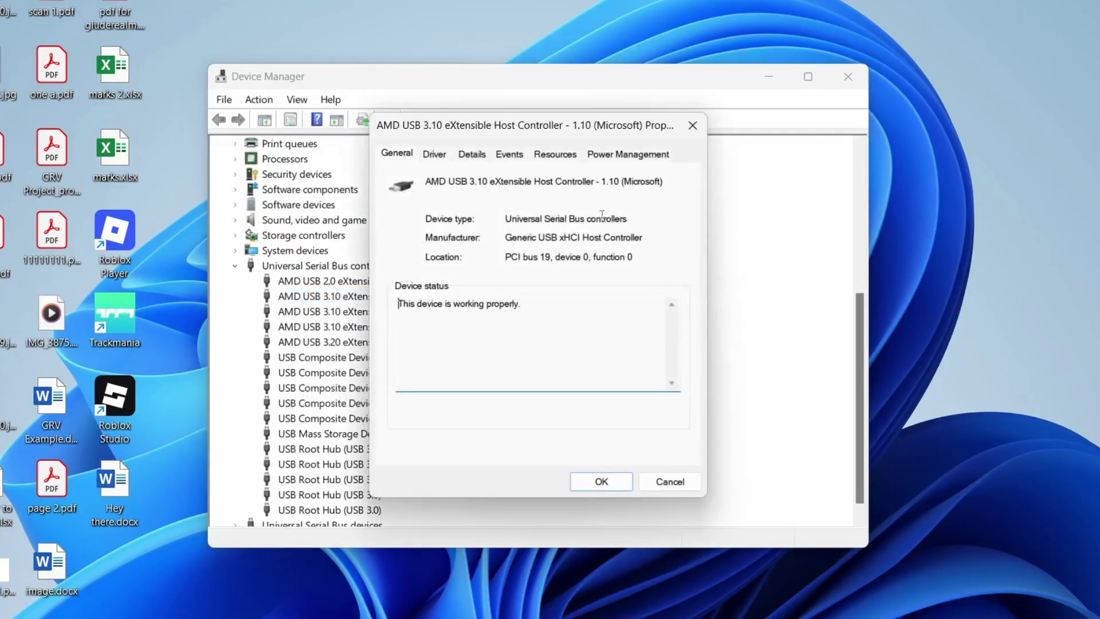
pyautogui.click(628, 155)
pyautogui.press('Return')
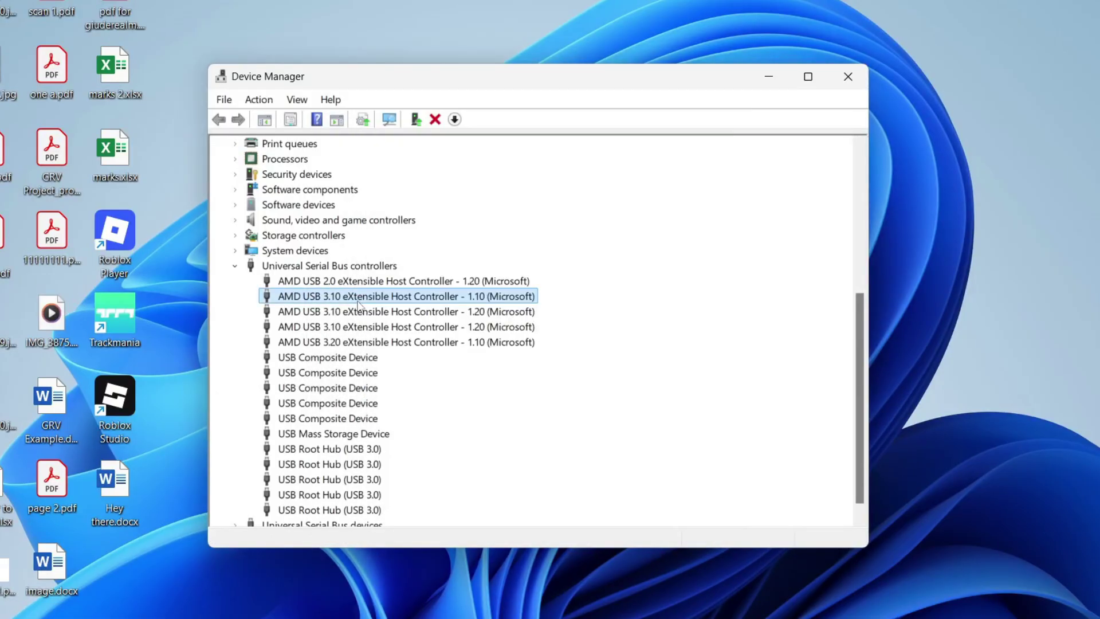
# - Start uninstalling the AMD USB 2.0 host controller, then bring up the Start menu's Restart option
pyautogui.click(346, 282)
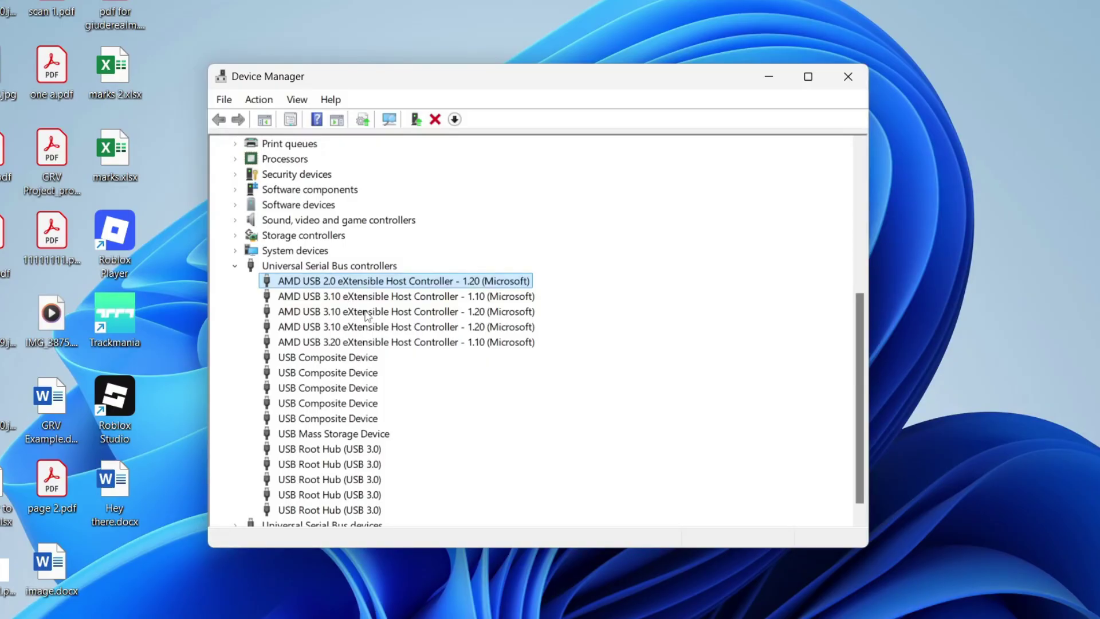
pyautogui.rightClick(347, 285)
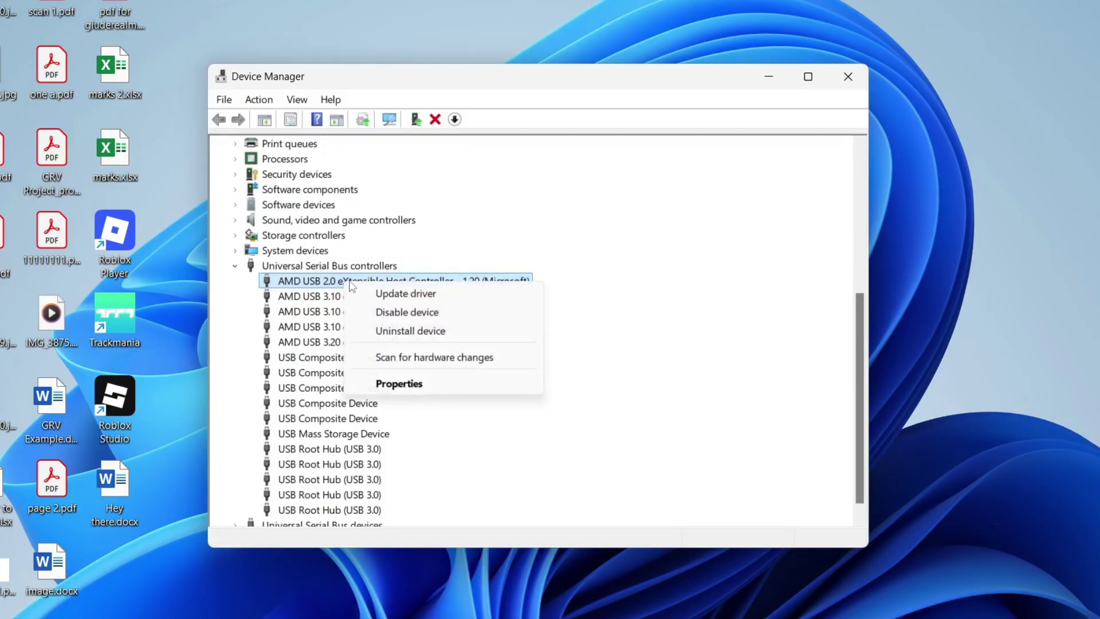
pyautogui.click(414, 333)
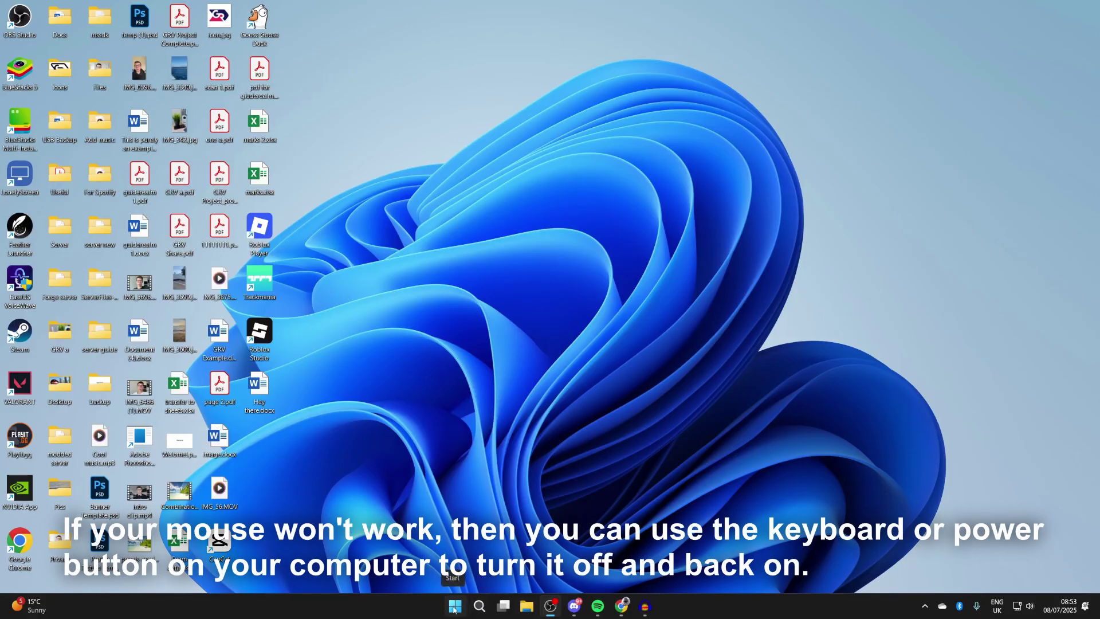
pyautogui.click(456, 605)
pyautogui.click(683, 568)
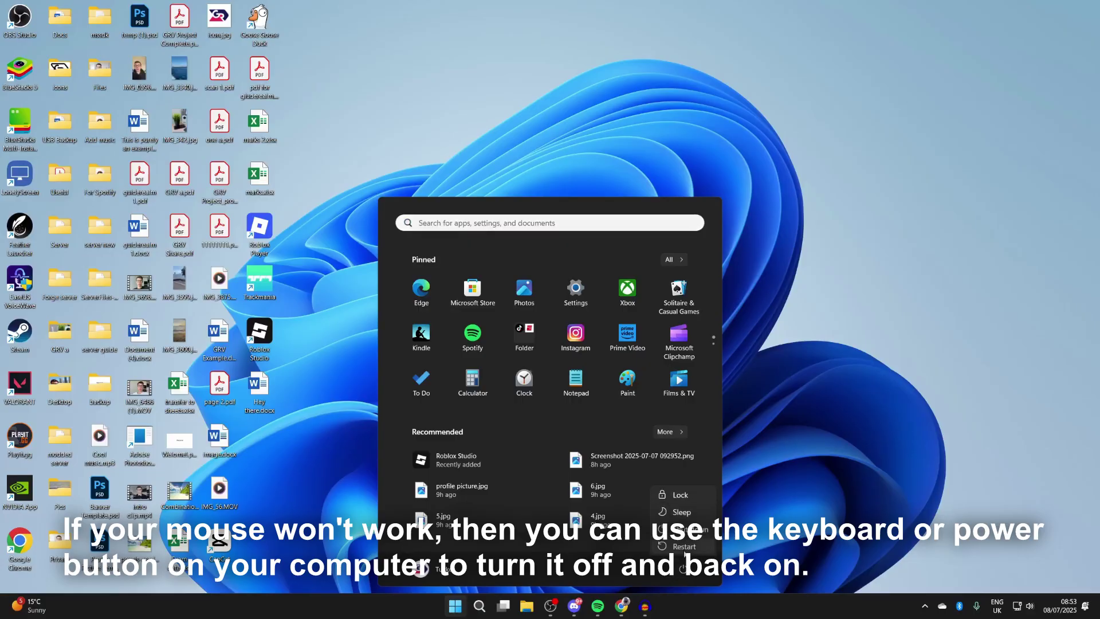